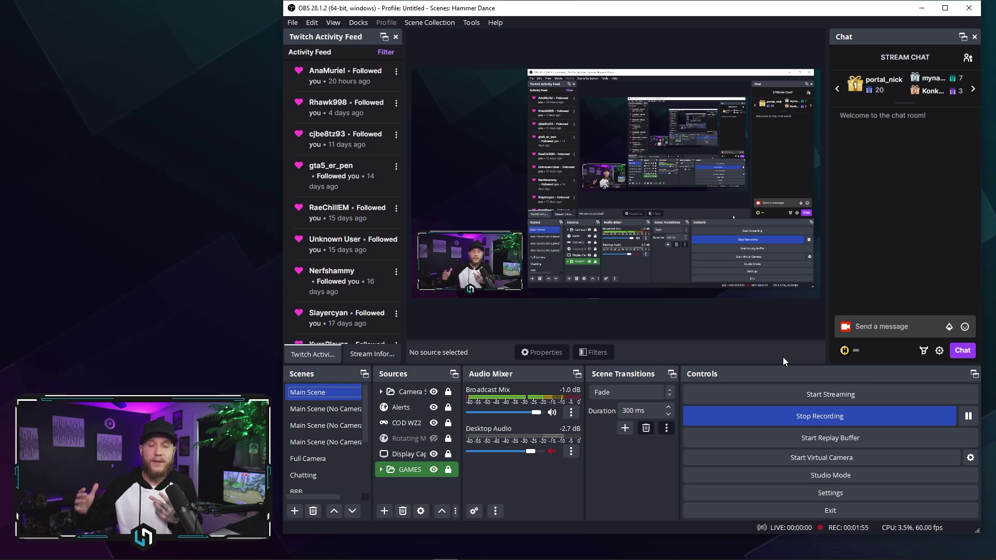
Open Settings, move the window up, and check the Theme list, keeping Yami (Default)
{"action": "left_click", "coordinate": [805, 496]}
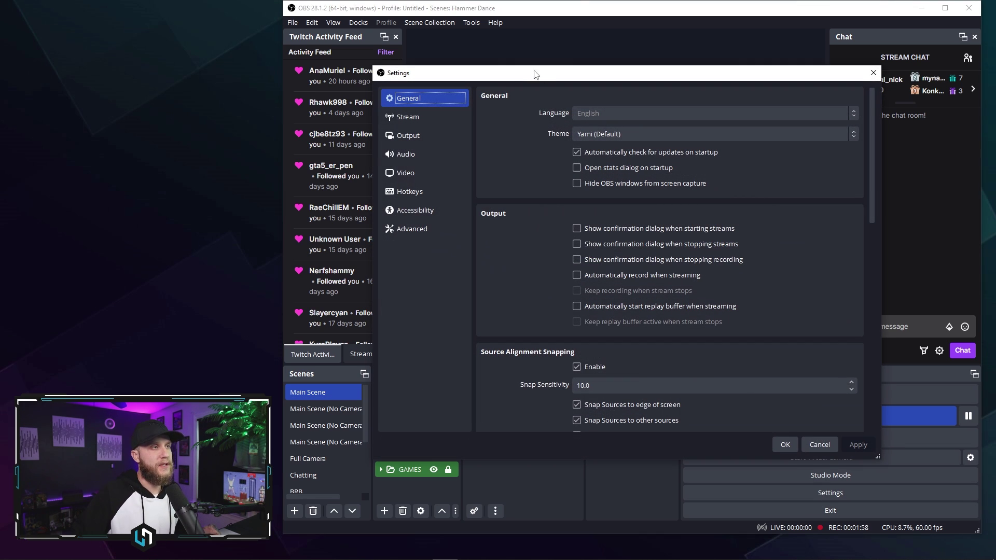
{"action": "mouse_move", "coordinate": [536, 77]}
{"action": "left_mouse_down"}
{"action": "mouse_move", "coordinate": [570, 46]}
{"action": "mouse_move", "coordinate": [595, 78]}
{"action": "mouse_move", "coordinate": [630, 22]}
{"action": "left_mouse_up"}
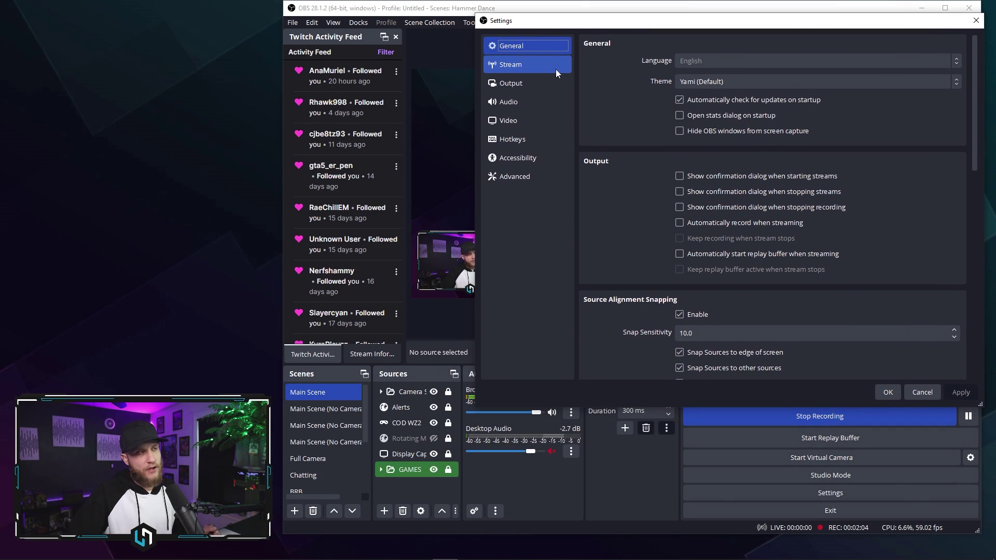
{"action": "left_click_drag", "start_coordinate": [549, 23], "coordinate": [552, 25]}
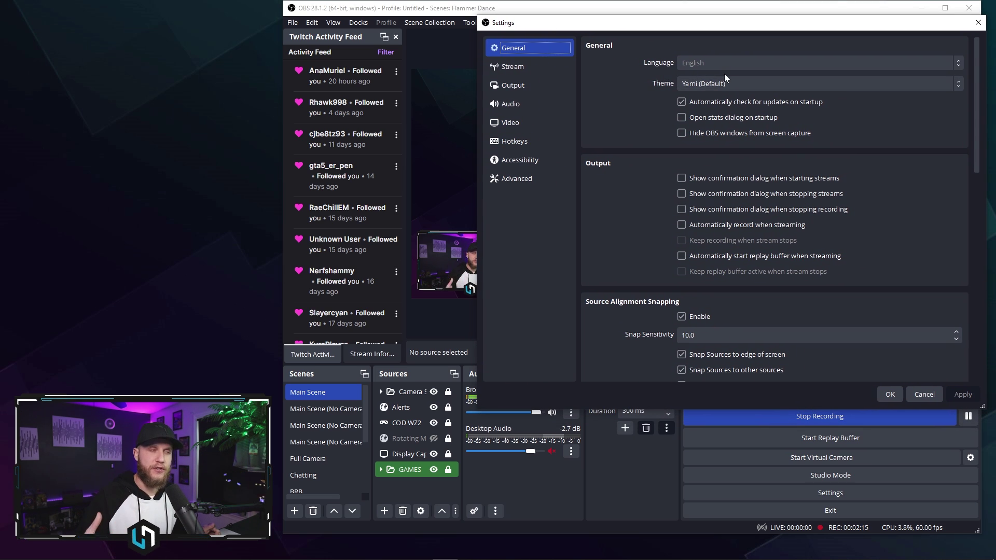
{"action": "left_click", "coordinate": [717, 83]}
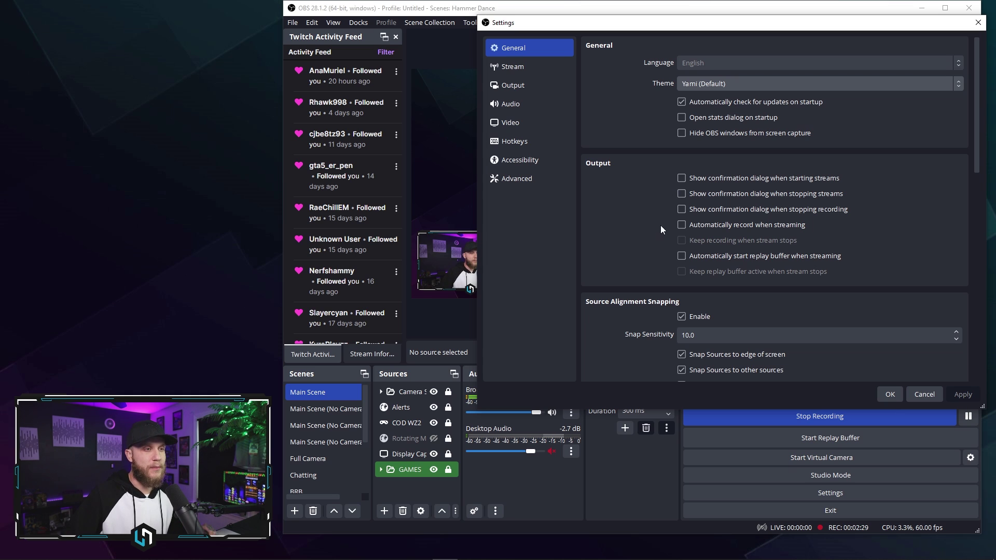
Scroll the General page down through Multiview and back up, leaving every option unchanged
{"action": "mouse_move", "coordinate": [972, 150]}
{"action": "left_mouse_down"}
{"action": "mouse_move", "coordinate": [970, 200]}
{"action": "mouse_move", "coordinate": [954, 168]}
{"action": "left_mouse_up"}
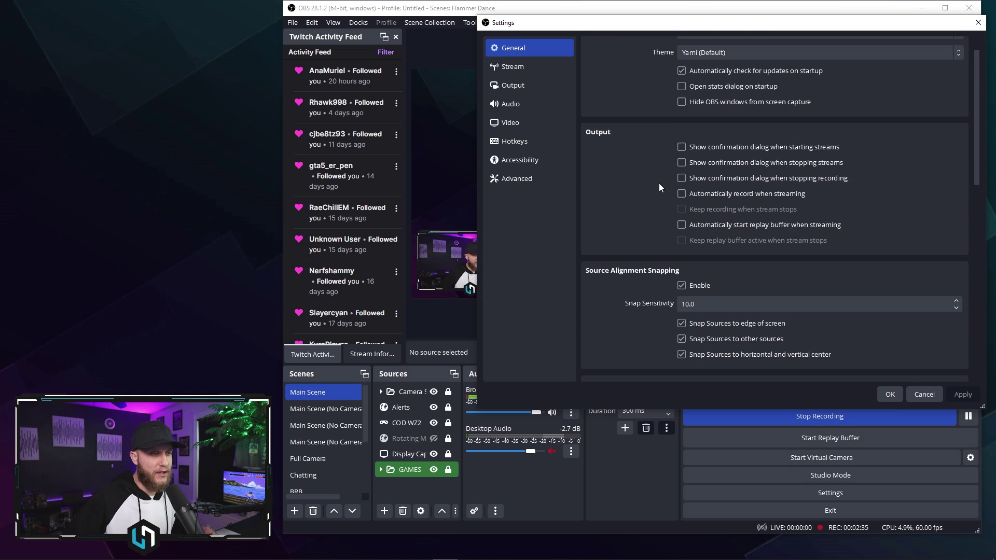
{"action": "scroll", "coordinate": [659, 185], "scroll_direction": "down", "scroll_amount": 1}
{"action": "scroll", "coordinate": [655, 188], "scroll_direction": "down", "scroll_amount": 1}
{"action": "scroll", "coordinate": [654, 191], "scroll_direction": "down", "scroll_amount": 1}
{"action": "scroll", "coordinate": [654, 194], "scroll_direction": "down", "scroll_amount": 1}
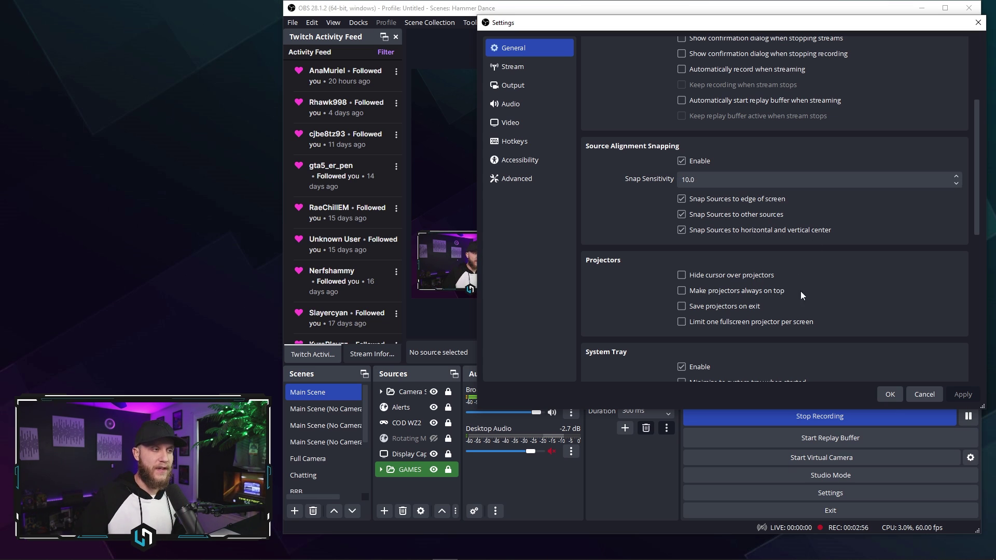
{"action": "scroll", "coordinate": [818, 293], "scroll_direction": "down", "scroll_amount": 4}
{"action": "scroll", "coordinate": [919, 292], "scroll_direction": "down", "scroll_amount": 3}
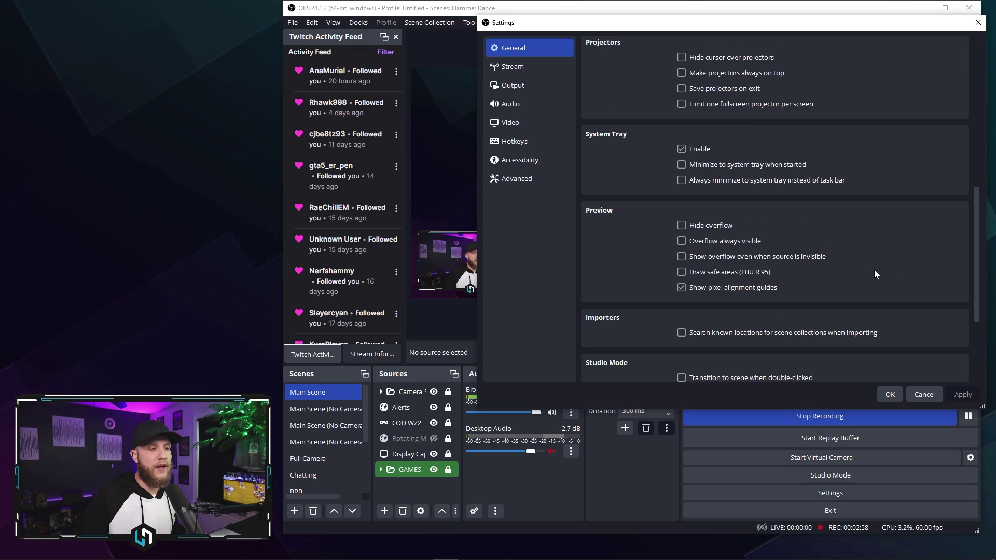
{"action": "scroll", "coordinate": [909, 287], "scroll_direction": "down", "scroll_amount": 5}
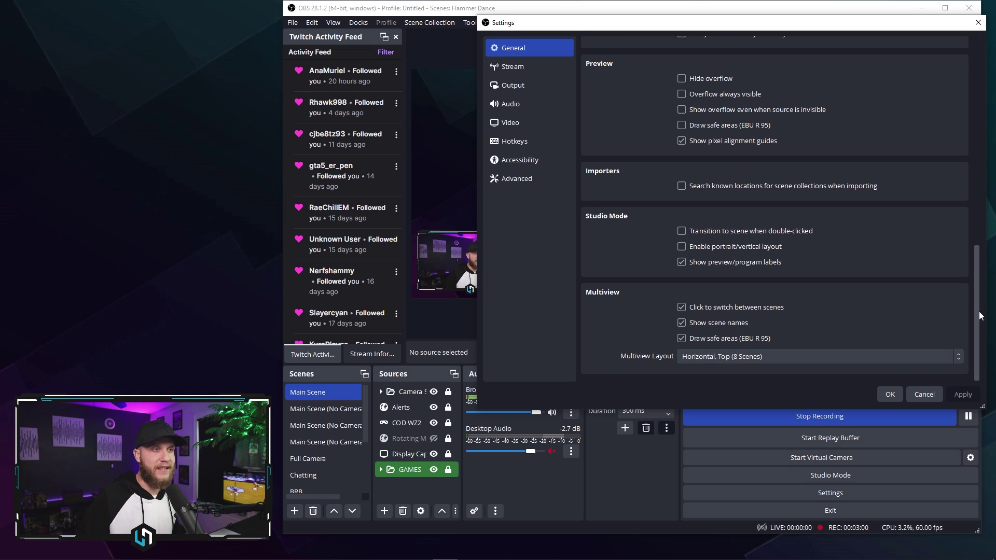
{"action": "mouse_move", "coordinate": [977, 311]}
{"action": "left_mouse_down"}
{"action": "mouse_move", "coordinate": [992, 137]}
{"action": "mouse_move", "coordinate": [978, 96]}
{"action": "left_mouse_up"}
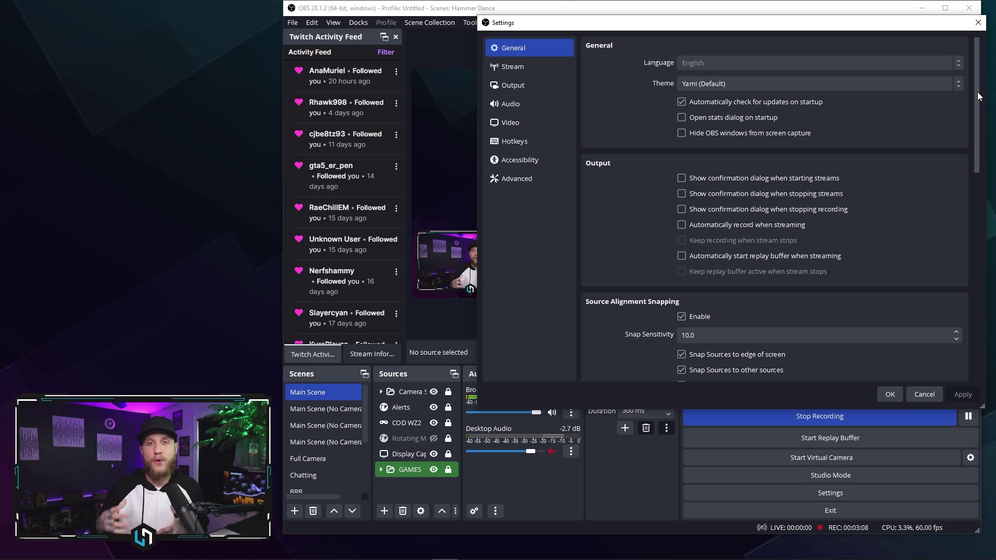
View the Stream settings, then the Advanced-mode Output settings (NVENC, CBR, 8000 Kbps)
{"action": "left_click", "coordinate": [541, 71]}
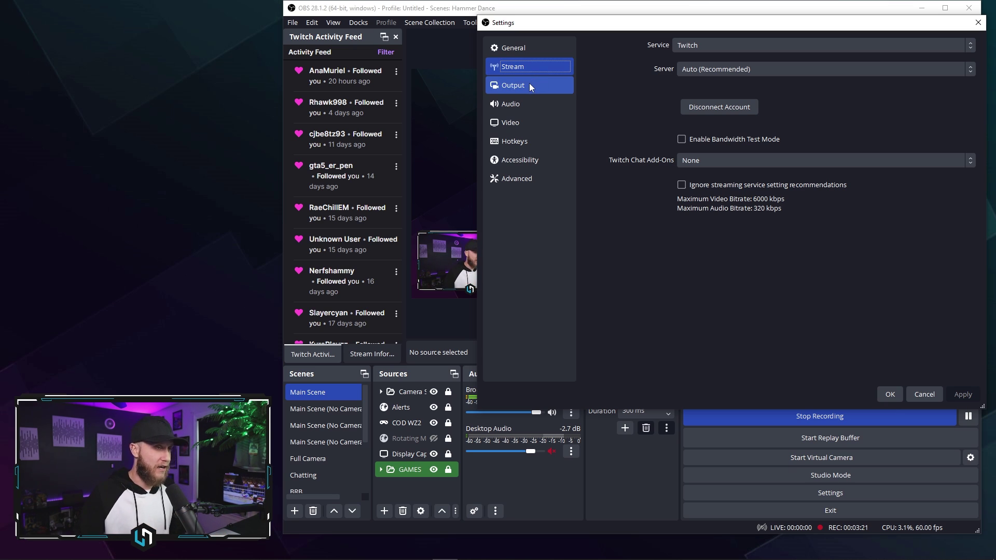
{"action": "left_click", "coordinate": [528, 84]}
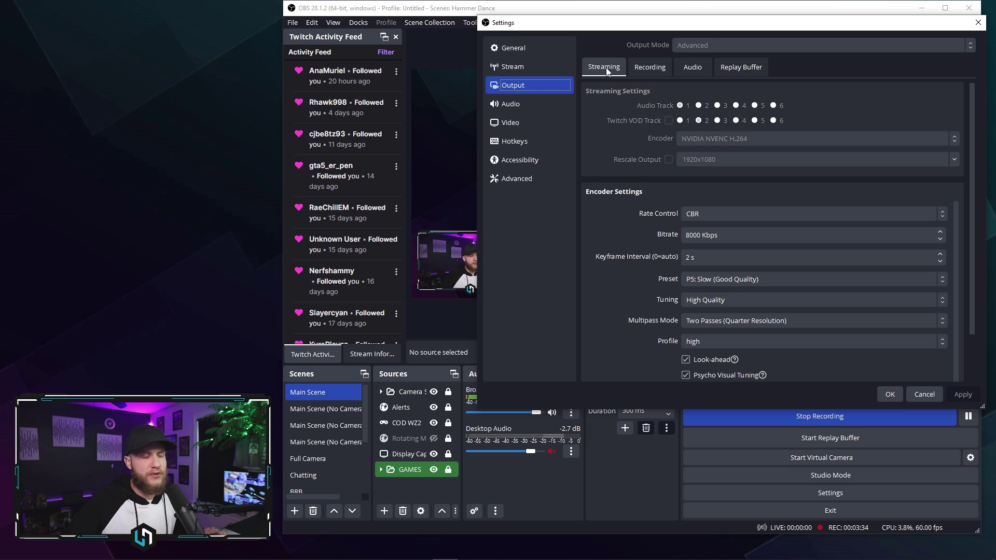
{"action": "left_click", "coordinate": [651, 73]}
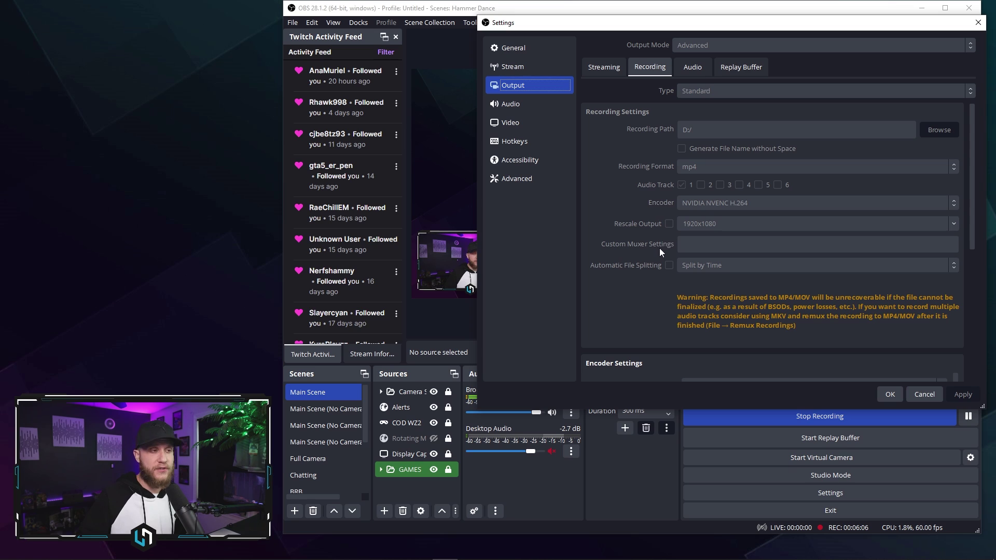
Review the recording encoder (CQP, CQ level 14) and the Output audio tracks at 160 bitrate
{"action": "scroll", "coordinate": [653, 253], "scroll_direction": "down", "scroll_amount": 1}
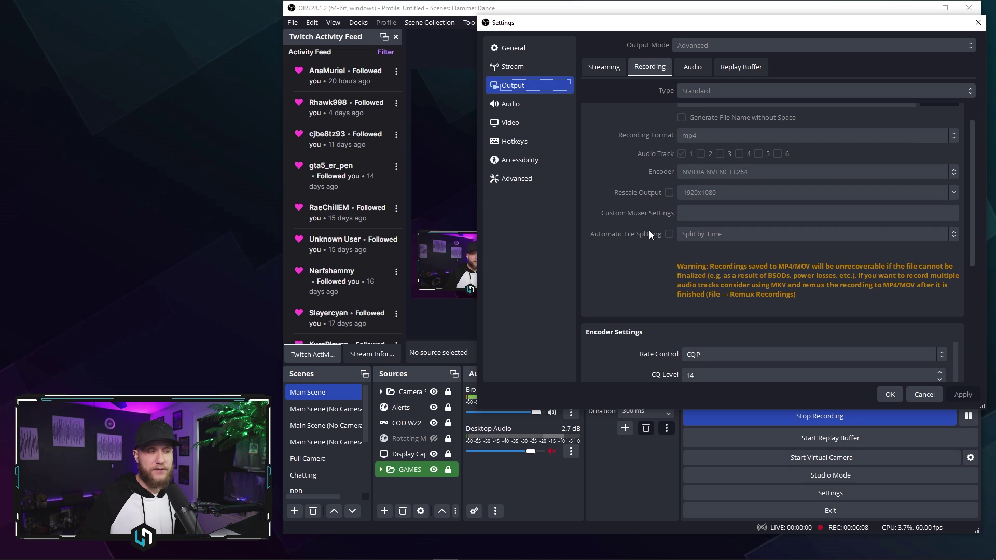
{"action": "scroll", "coordinate": [671, 261], "scroll_direction": "down", "scroll_amount": 2}
{"action": "scroll", "coordinate": [498, 313], "scroll_direction": "down", "scroll_amount": 1}
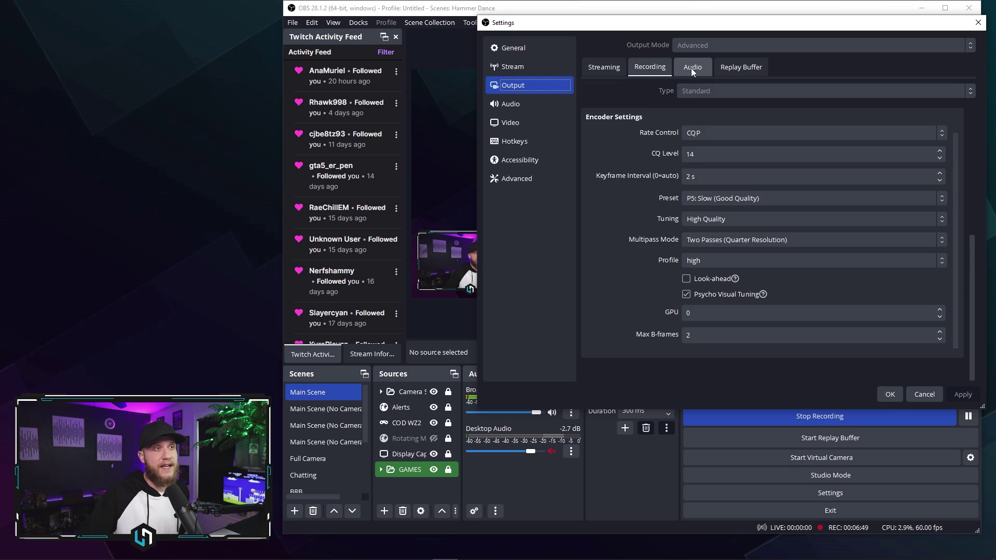
{"action": "left_click", "coordinate": [691, 68]}
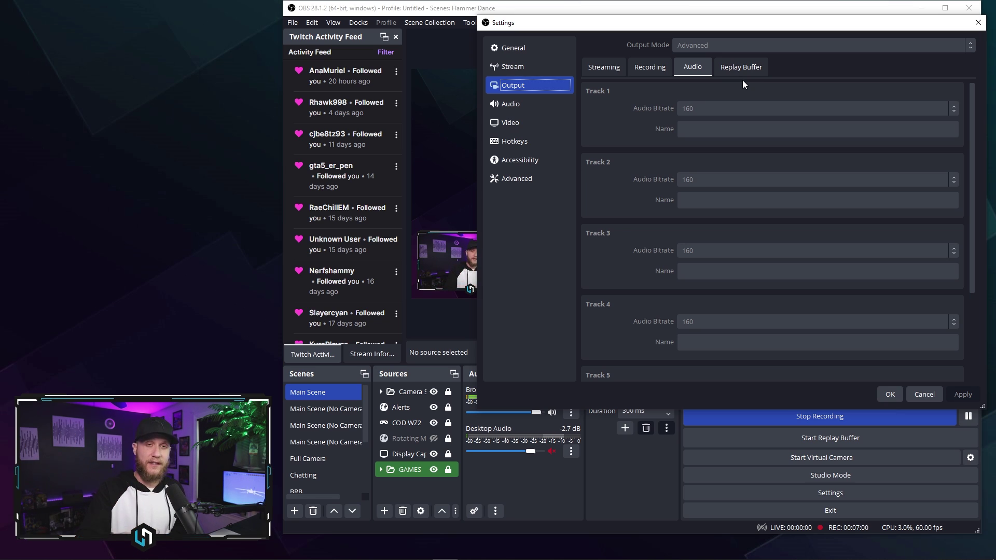
Check the enabled Replay Buffer (30 s, 512 MB), then view the 48 kHz stereo Audio page
{"action": "left_click", "coordinate": [742, 68]}
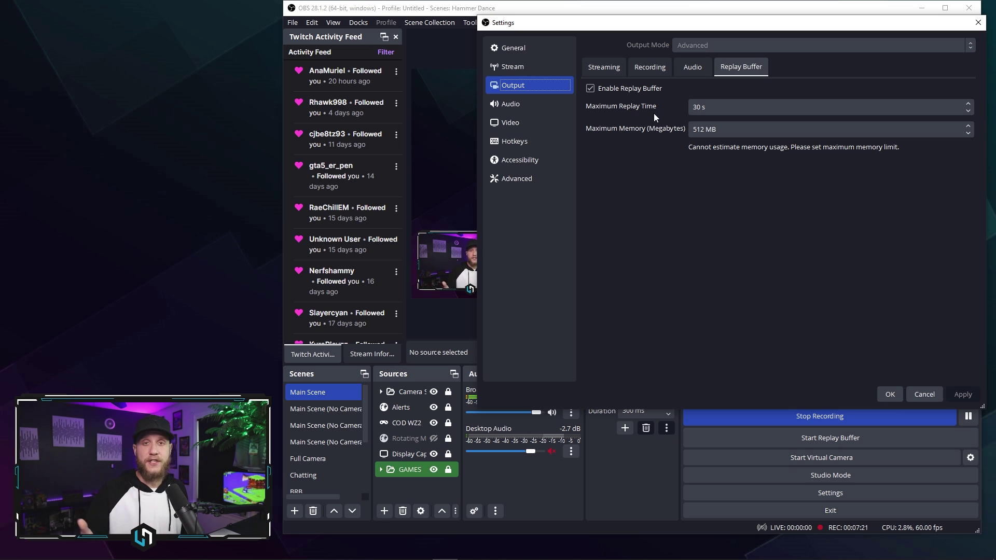
{"action": "left_click", "coordinate": [537, 105]}
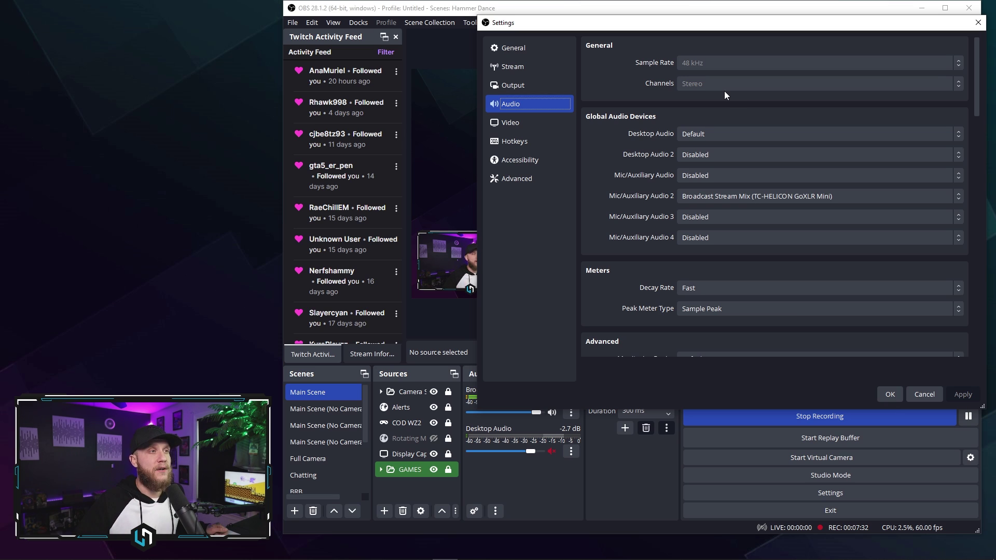
Nudge the Settings window higher and scroll the Audio page through Meters, Advanced and Hotkeys
{"action": "left_click_drag", "start_coordinate": [638, 30], "coordinate": [637, 22]}
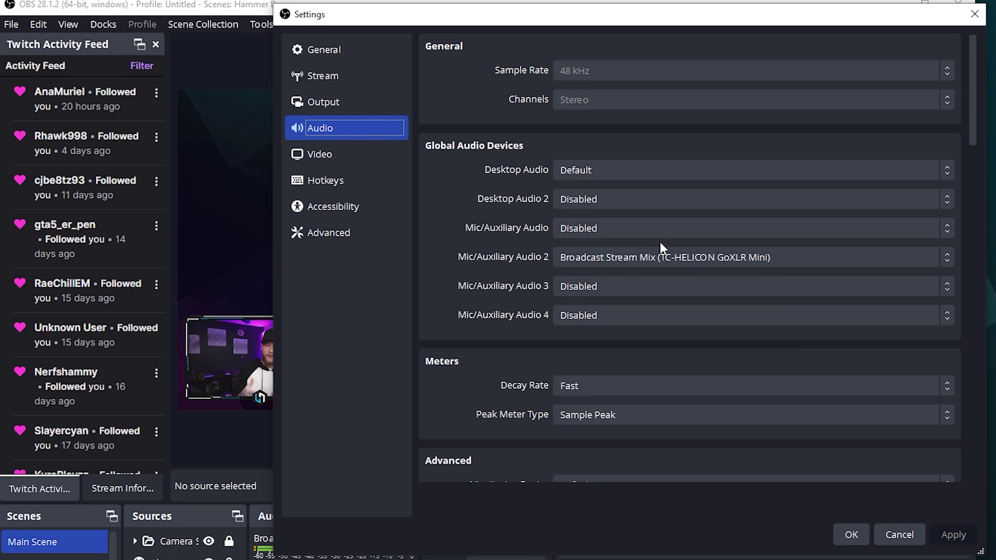
{"action": "scroll", "coordinate": [640, 189], "scroll_direction": "down", "scroll_amount": 5}
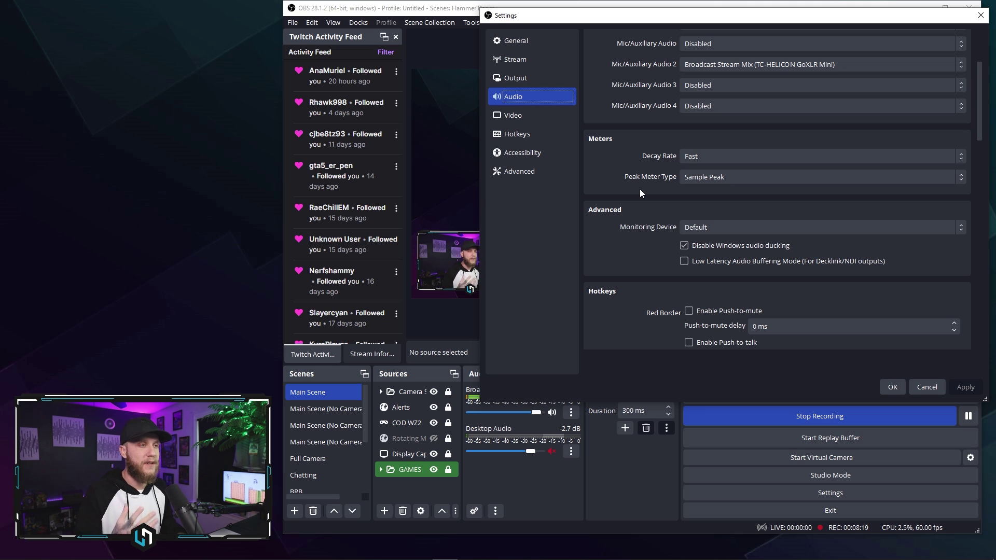
{"action": "scroll", "coordinate": [639, 189], "scroll_direction": "down", "scroll_amount": 1}
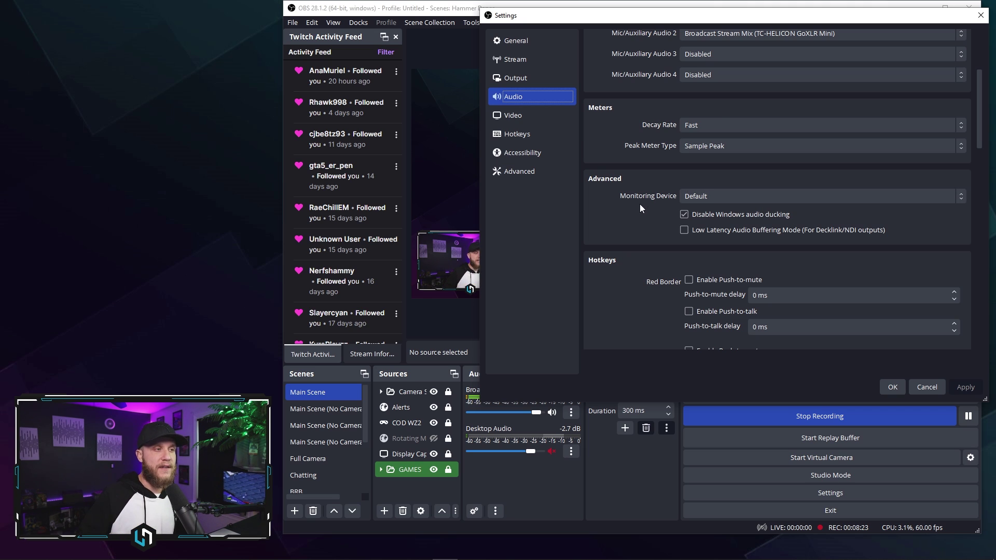
{"action": "scroll", "coordinate": [637, 205], "scroll_direction": "down", "scroll_amount": 1}
{"action": "scroll", "coordinate": [637, 208], "scroll_direction": "down", "scroll_amount": 2}
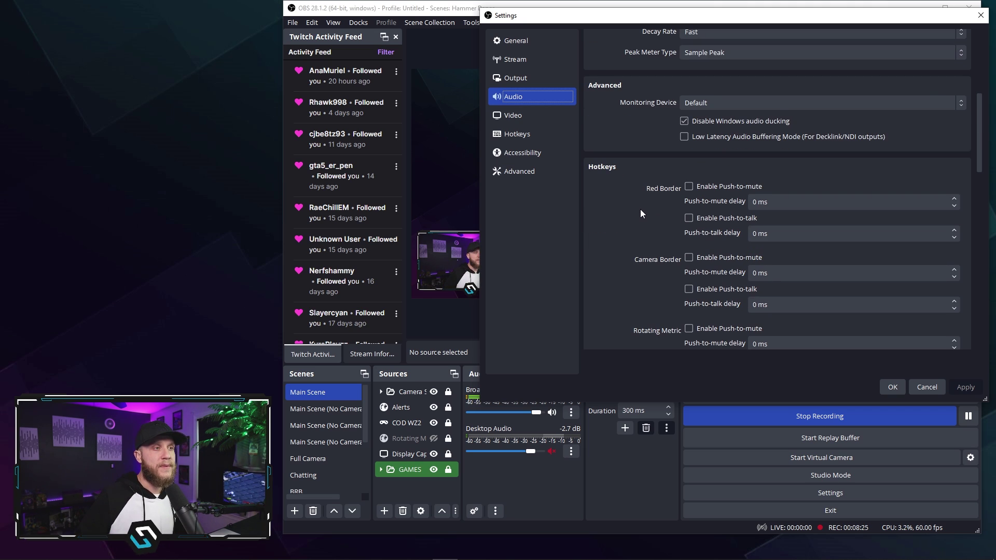
{"action": "scroll", "coordinate": [641, 209], "scroll_direction": "down", "scroll_amount": 1}
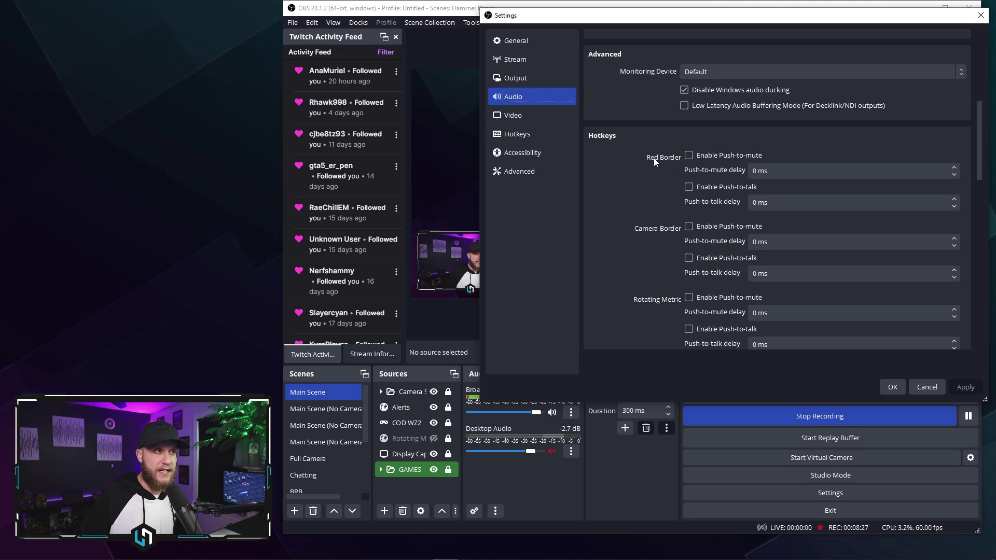
{"action": "left_click", "coordinate": [535, 117]}
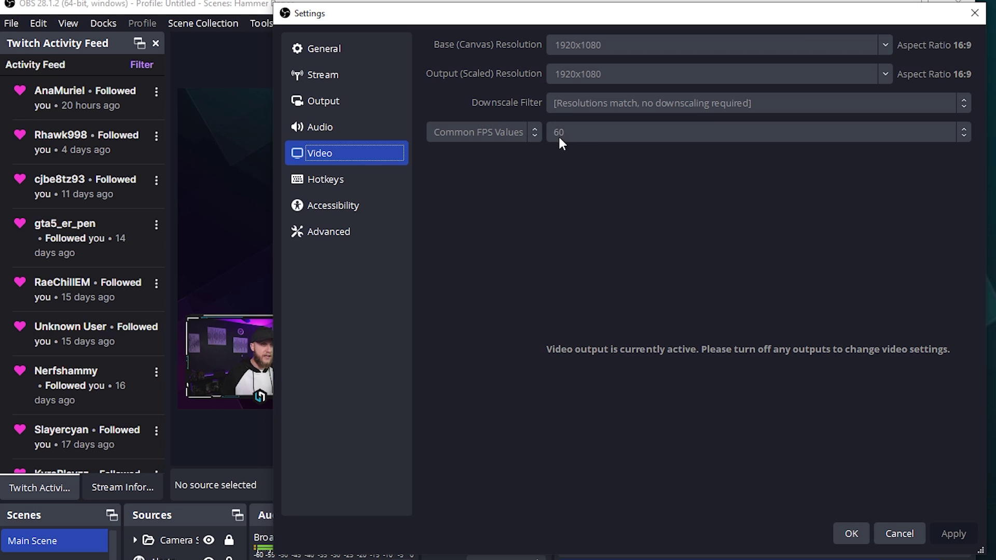
Review the recording hotkeys and Pause Recording field, then view Accessibility's default colors
{"action": "left_click", "coordinate": [540, 137]}
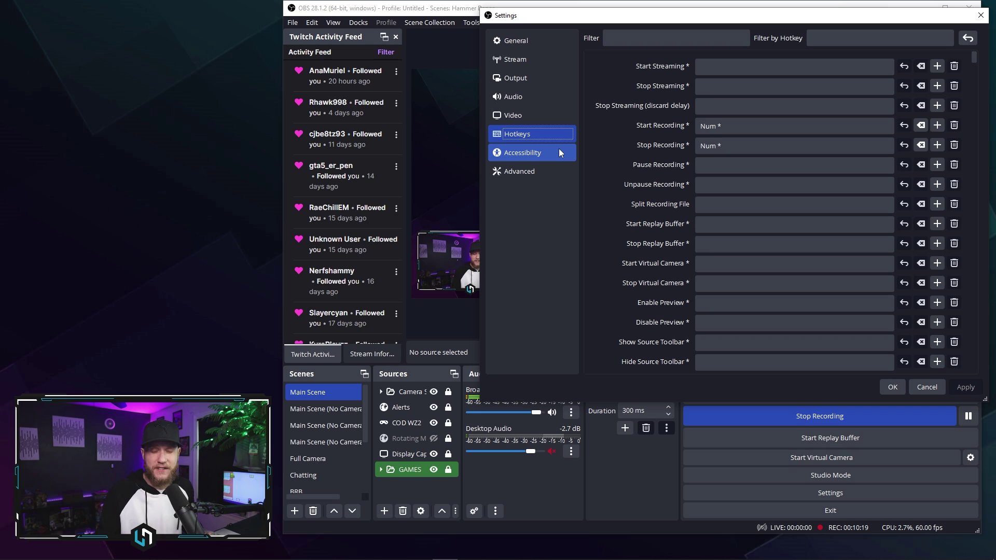
{"action": "left_click", "coordinate": [734, 166]}
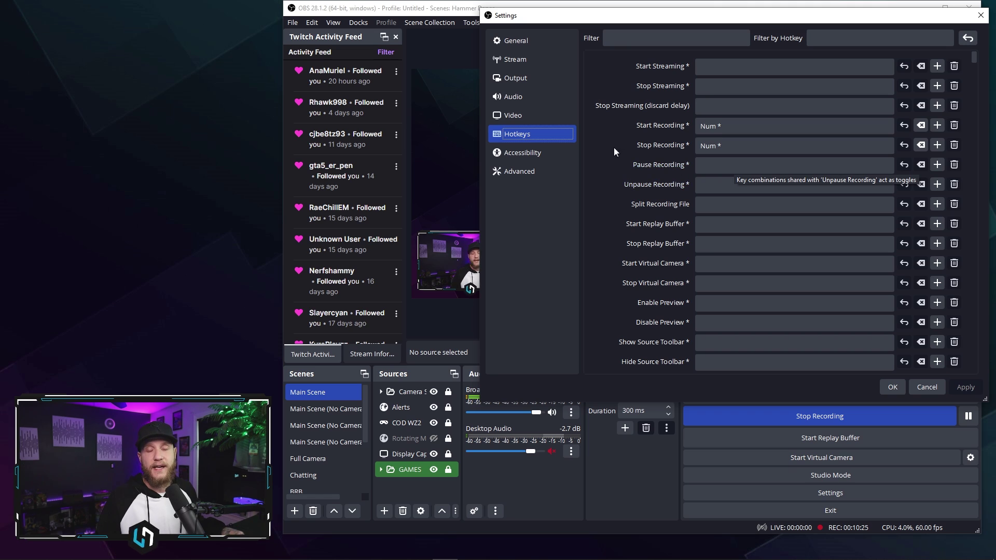
{"action": "left_click", "coordinate": [532, 152]}
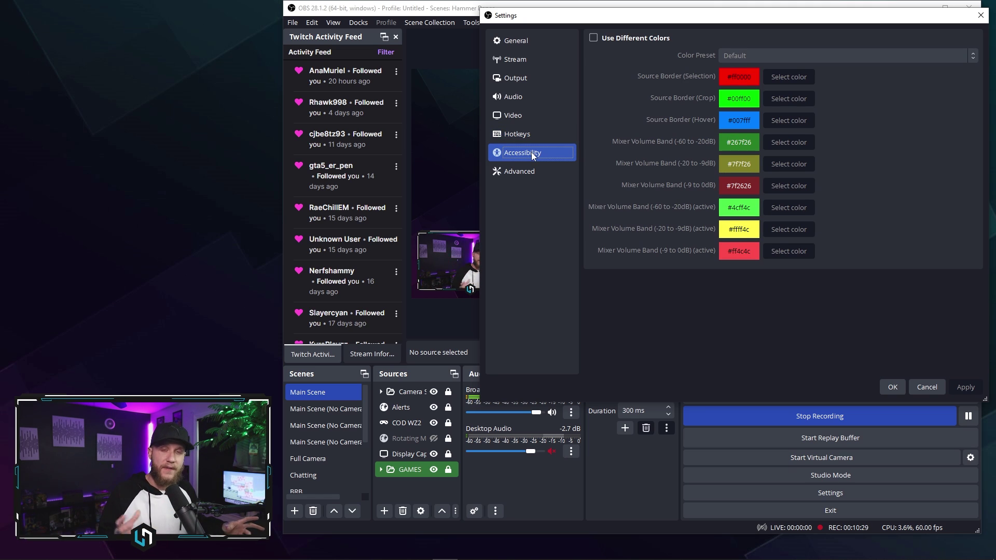
In Advanced settings, check the Process Priority choices and keep it at Normal
{"action": "left_click", "coordinate": [546, 172]}
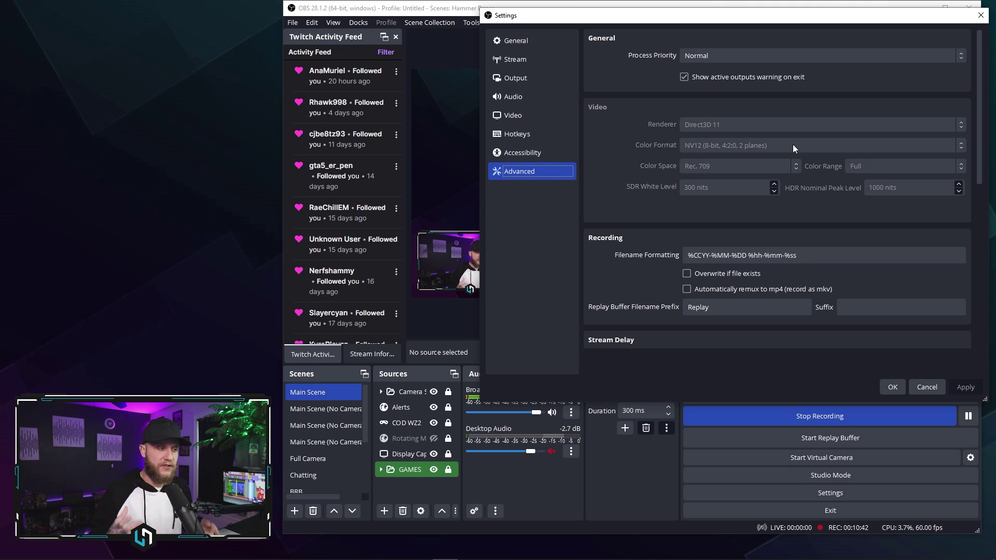
{"action": "left_click", "coordinate": [728, 56]}
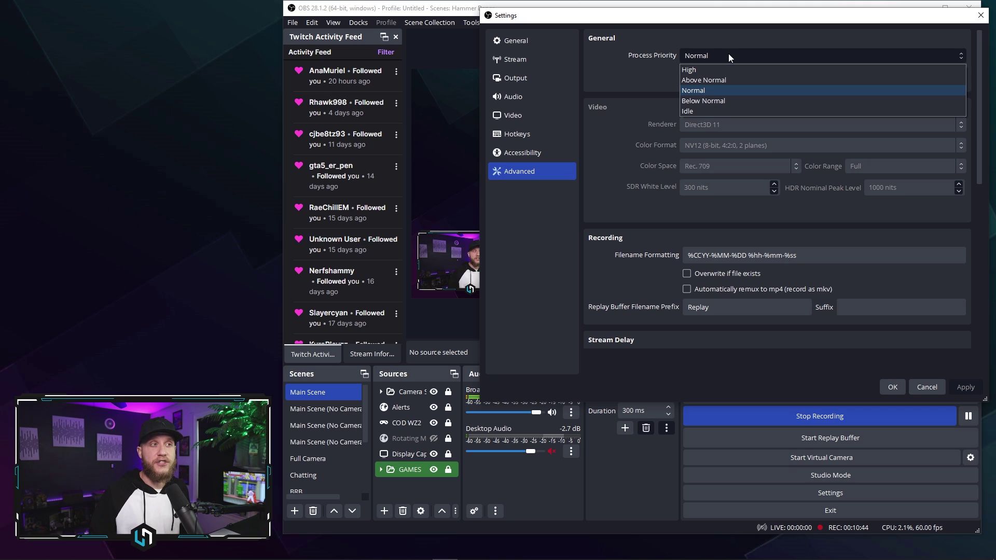
{"action": "left_click", "coordinate": [712, 92]}
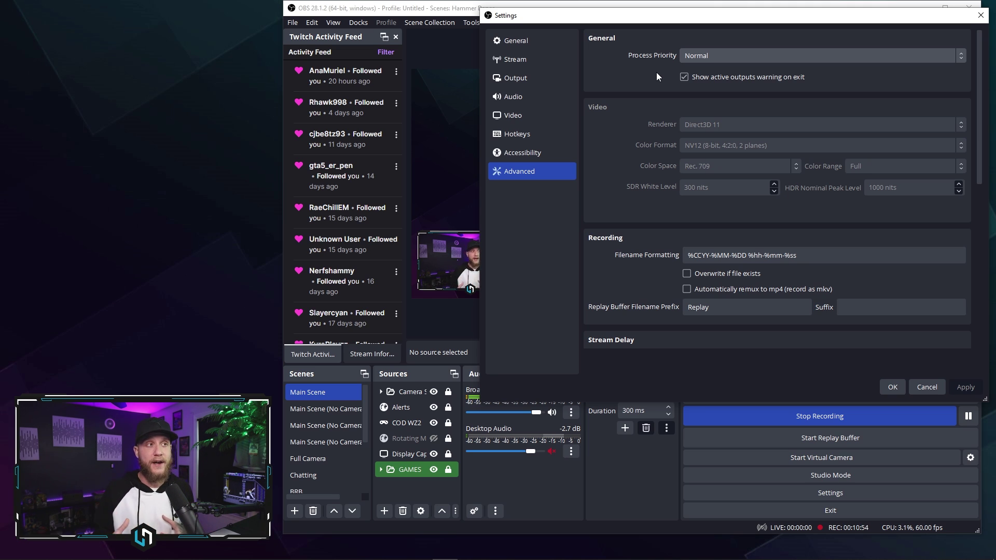
{"action": "left_click", "coordinate": [695, 55]}
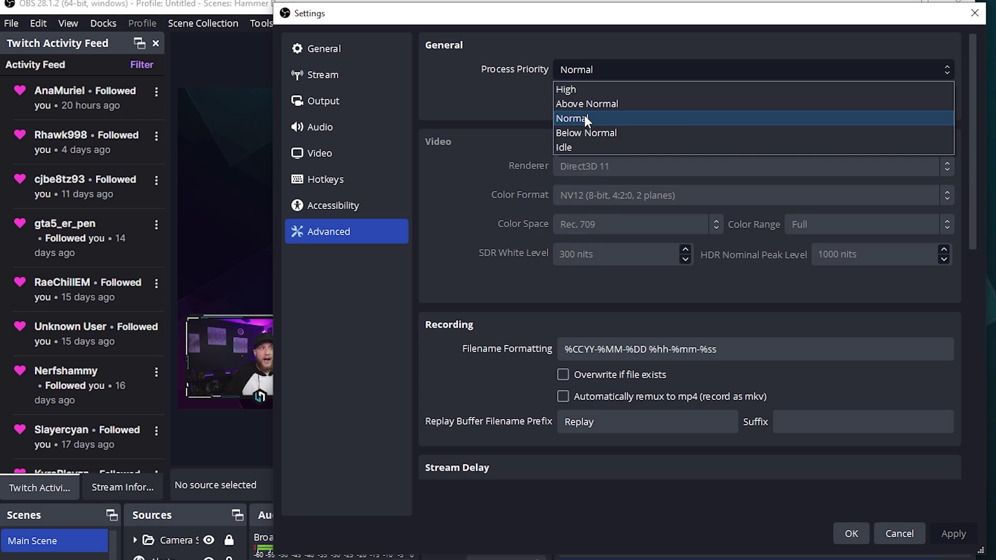
{"action": "left_click", "coordinate": [702, 89]}
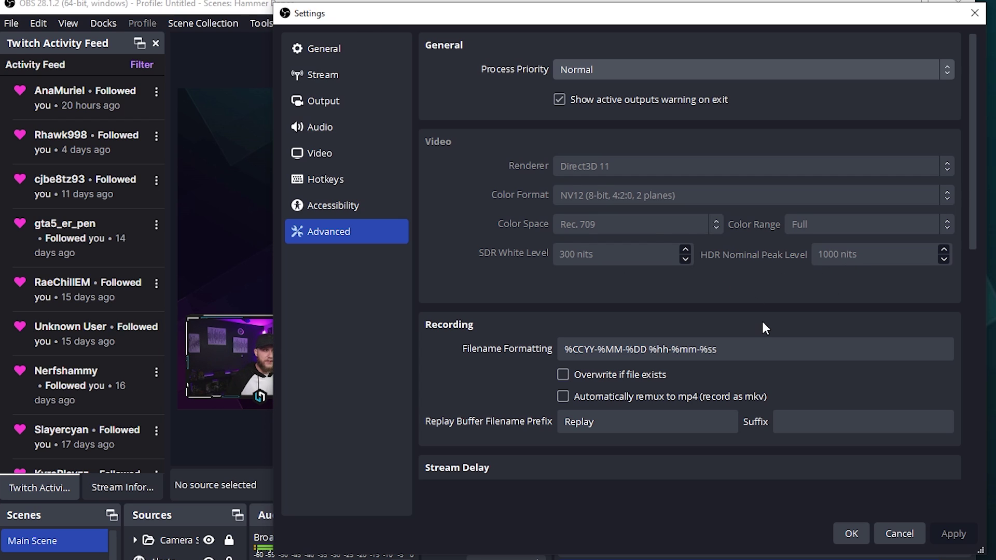
{"action": "scroll", "coordinate": [762, 319], "scroll_direction": "down", "scroll_amount": 3}
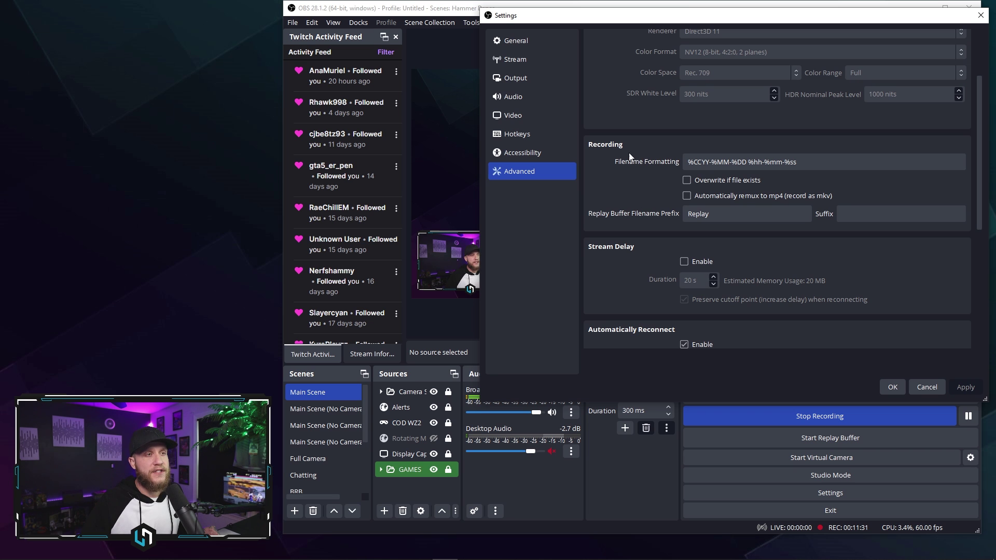